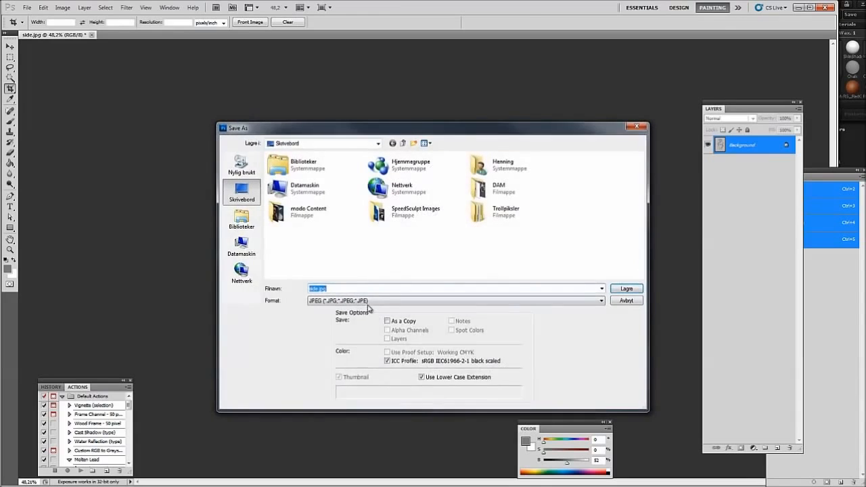
Save the cropped front-view sketch as a JPEG named Front
left_click(368, 358)
type("Fipon")
key("Return")
key("Return")
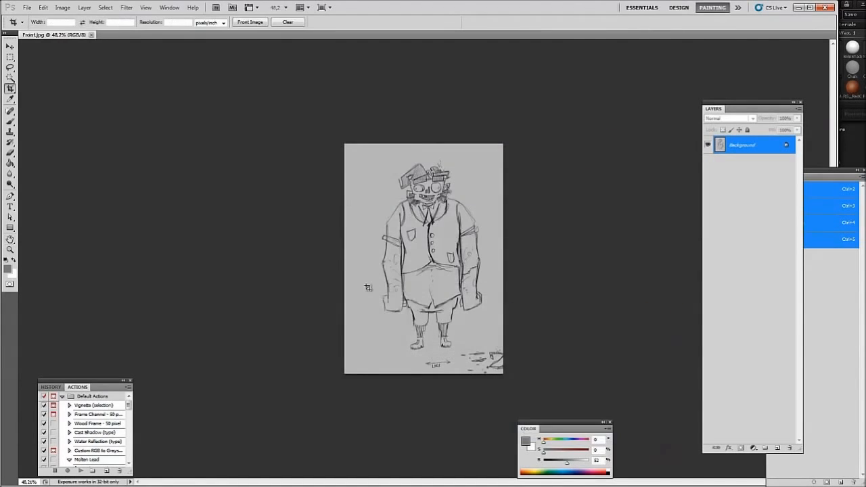
Undo the front-view crop and crop the original drawing to the side-view sketch instead
key("ctrl+z")
left_click_drag(627, 431, 627, 431)
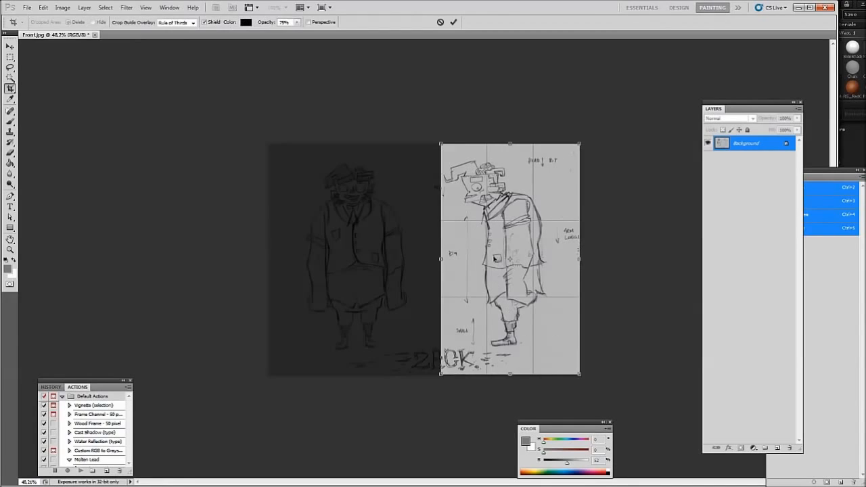
key("Return")
Save the cropped side-view sketch as a JPEG named side
key("ctrl+shift+s")
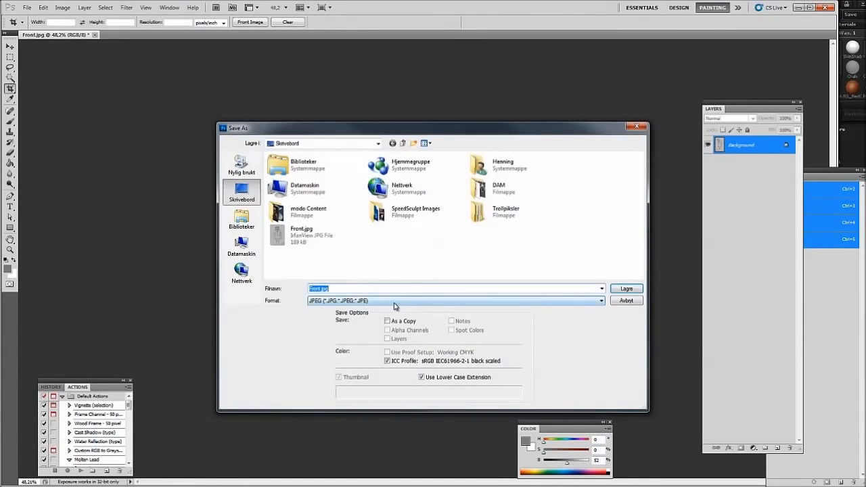
left_click(394, 305)
left_click(395, 305)
key("shift+Tab")
type("side")
key("Return")
key("Return")
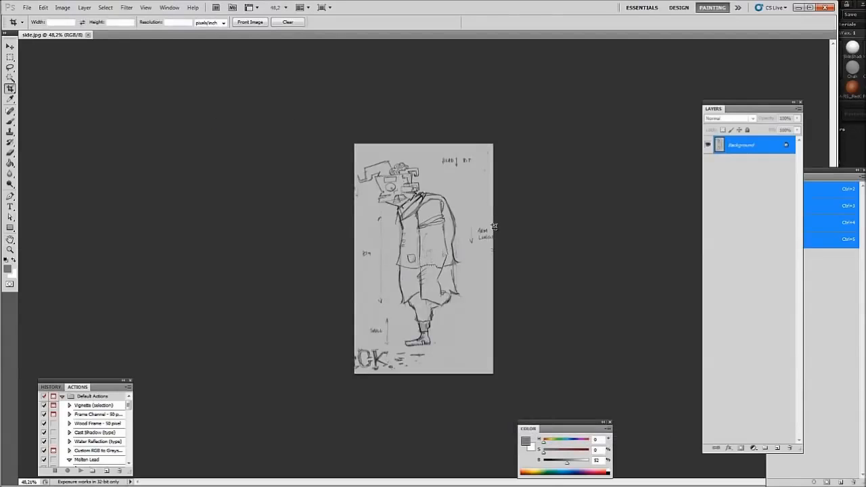
Switch to ZBrush, choose the Sphere3D tool and convert it to a PolyMesh3D
key("alt+Tab")
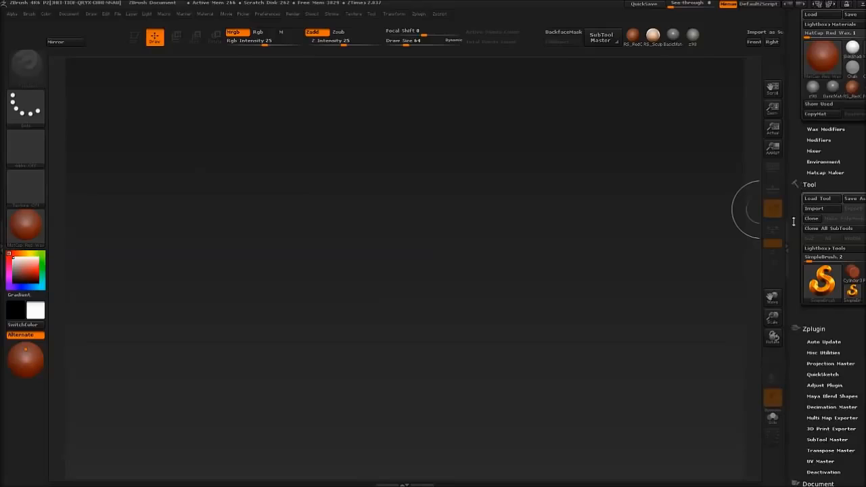
left_click_drag(793, 222, 794, 208)
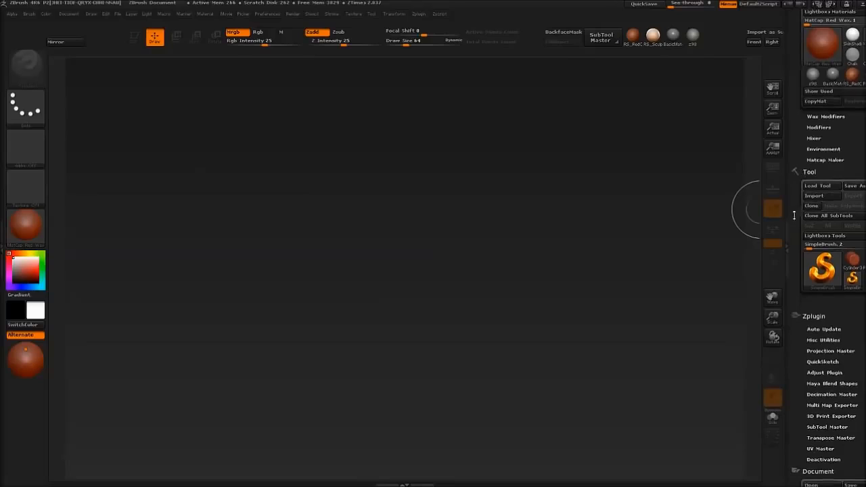
left_click(820, 270)
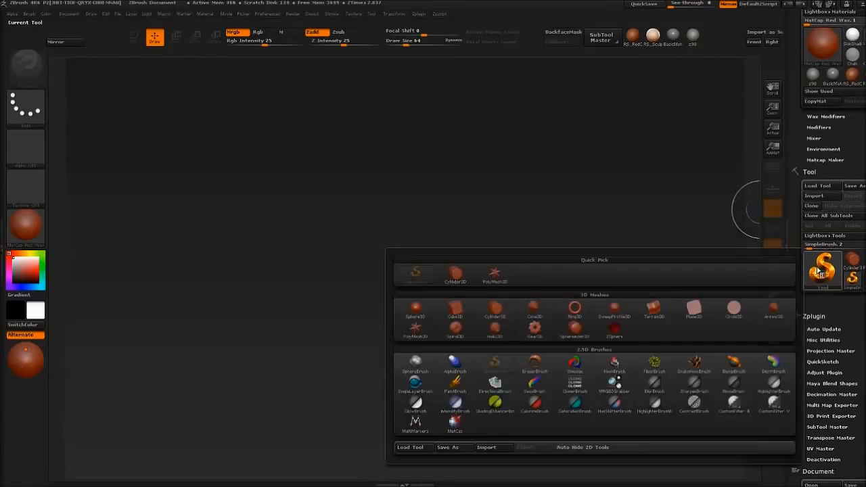
left_click(416, 311)
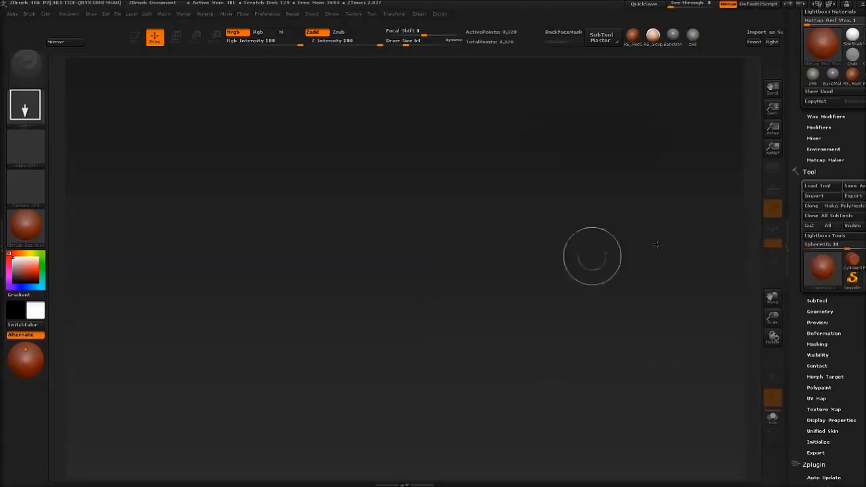
left_click(844, 206)
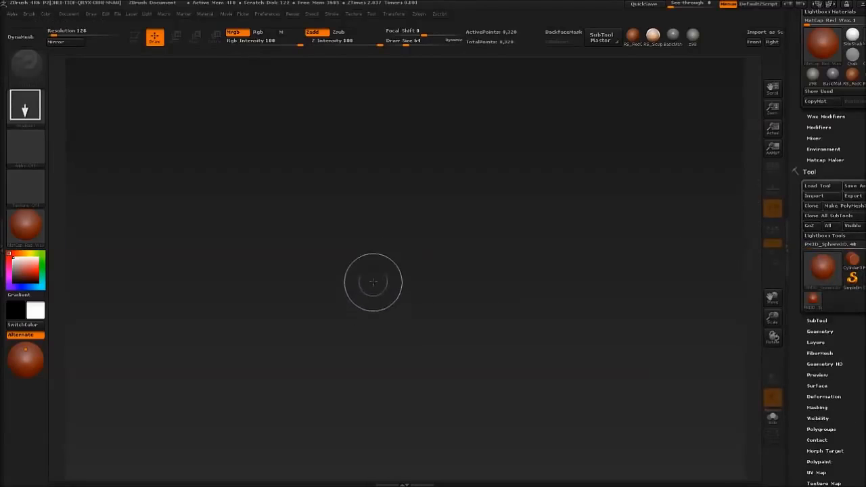
Draw the sphere in the middle of the canvas and put it into Edit mode
left_click_drag(375, 293, 204, 283)
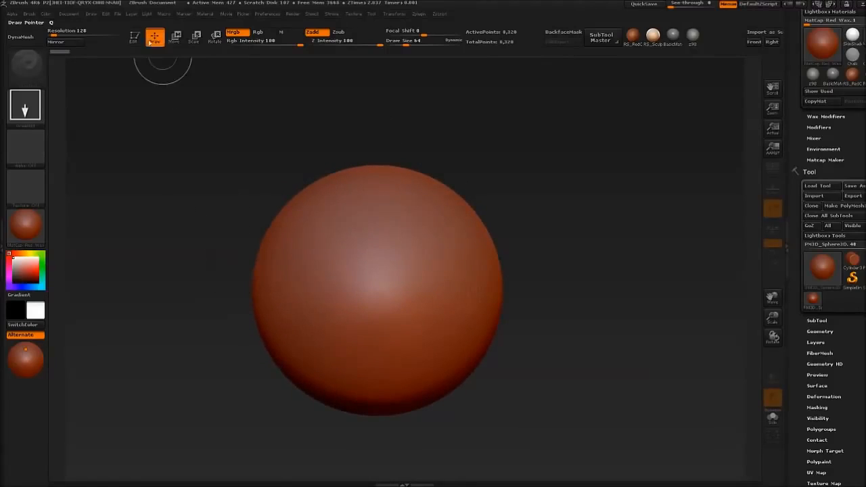
left_click(135, 37)
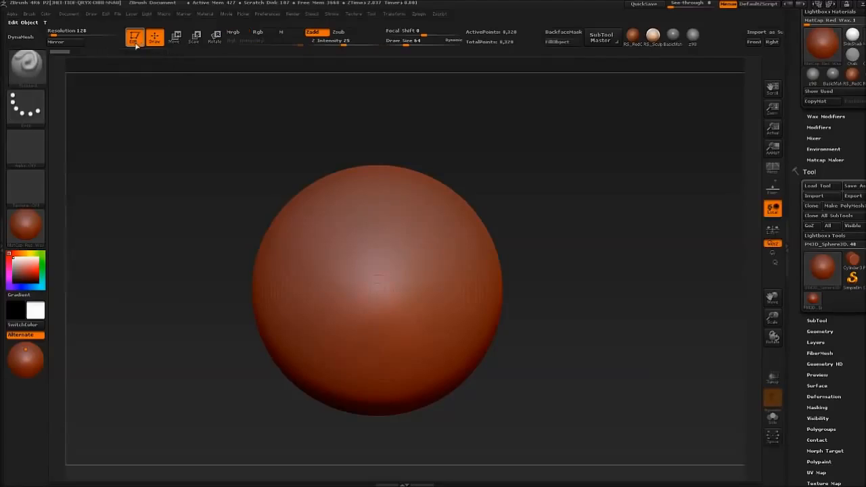
mouse_move(407, 295)
right_mouse_down("alt")
mouse_move(411, 365)
mouse_move(431, 267)
right_mouse_up("alt")
left_click_drag(431, 268, 368, 272)
key("ctrl+z")
left_click_drag(416, 254, 423, 291)
mouse_move(388, 272)
right_mouse_down("alt")
mouse_move(486, 278)
mouse_move(447, 274)
mouse_move(463, 273)
mouse_move(470, 248)
mouse_move(474, 277)
mouse_move(491, 284)
mouse_move(613, 267)
mouse_move(610, 239)
mouse_move(642, 244)
right_mouse_up("alt")
key("ctrl+z")
Show the floor grid with all three axis planes around the sphere and enable perspective
left_click(772, 189)
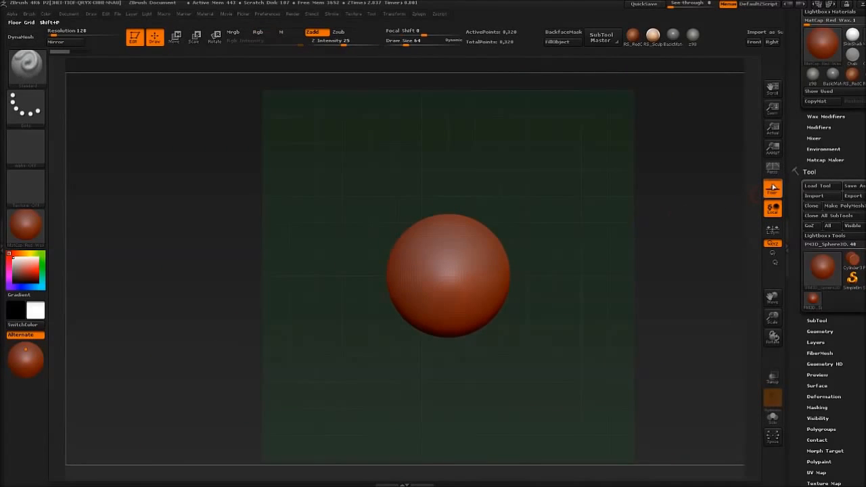
left_click(772, 184)
left_click(778, 186)
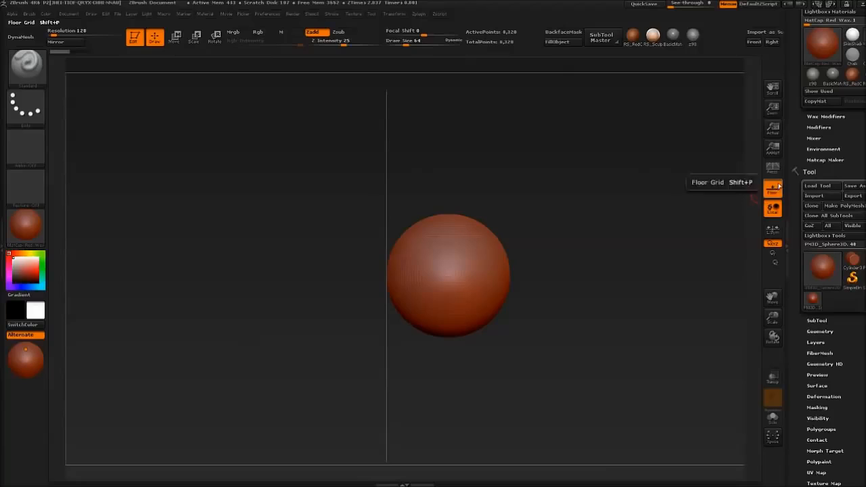
key("shift+p")
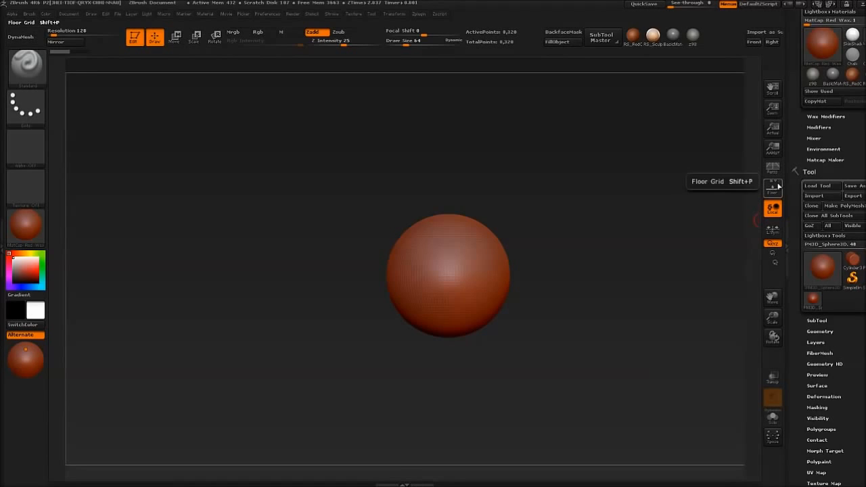
left_click(772, 187)
left_click_drag(512, 311, 450, 210)
left_click(773, 172)
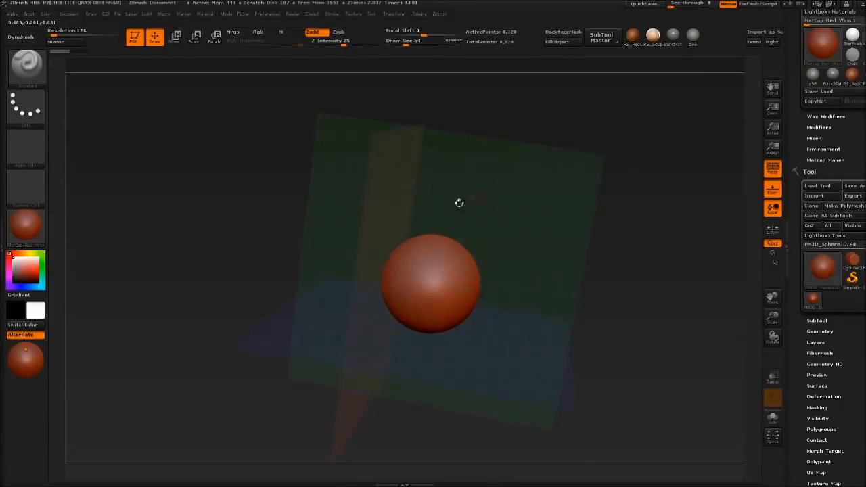
left_click_drag(273, 186, 298, 184)
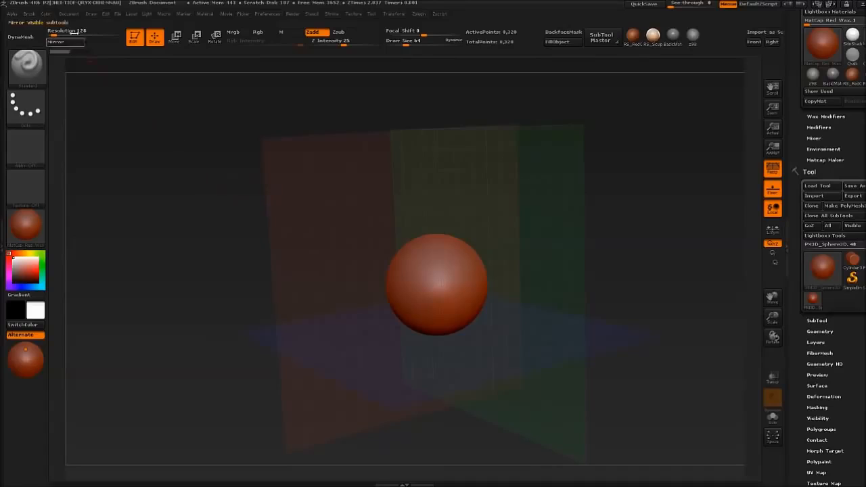
Dock the Draw palette in the side tray, expand its Front-Back settings and fit the window so the whole tray shows
left_click(91, 14)
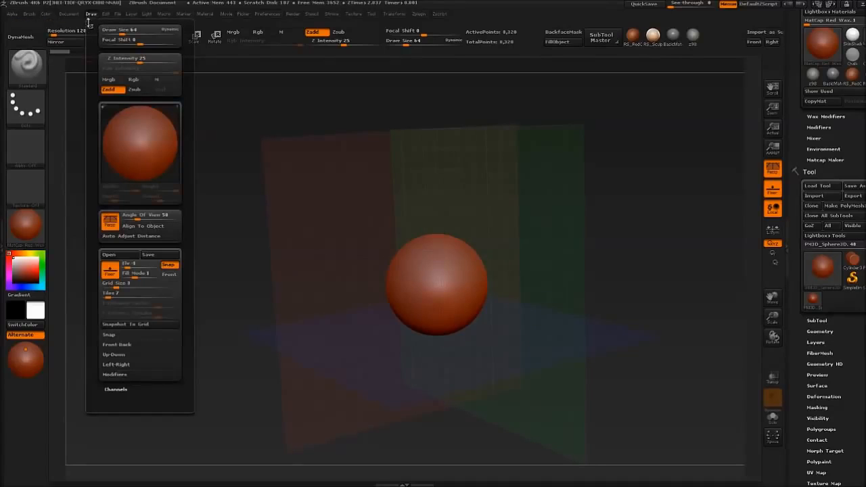
left_click(90, 26)
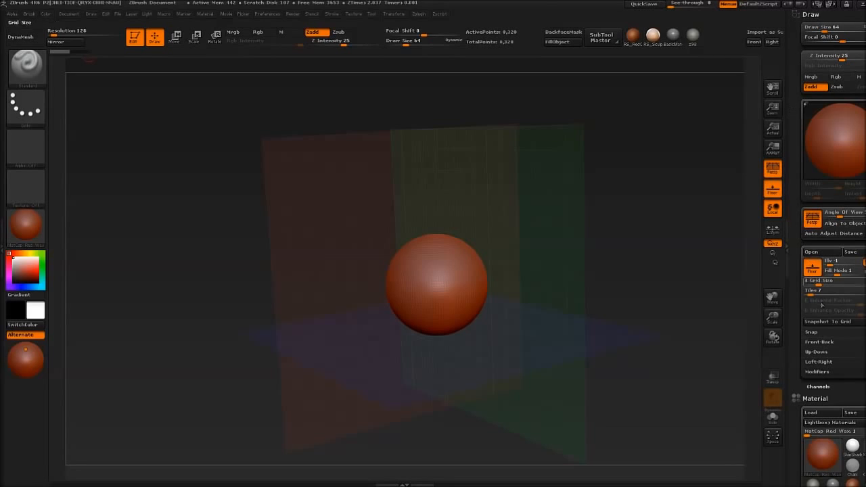
left_click_drag(797, 320, 818, 341)
left_click(819, 337)
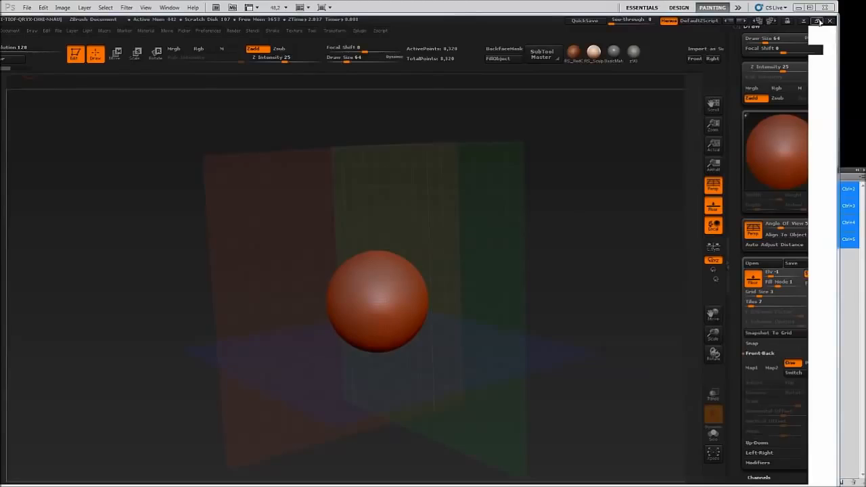
left_click(817, 20)
left_click(611, 41)
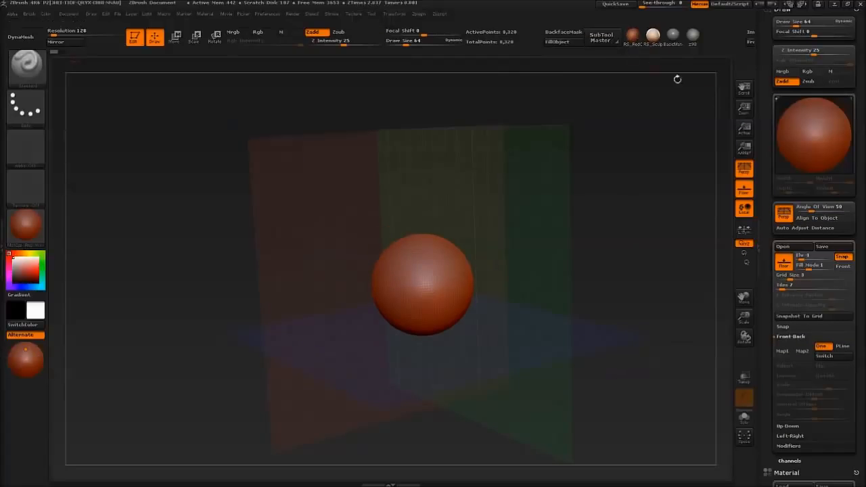
left_click_drag(769, 315, 768, 251)
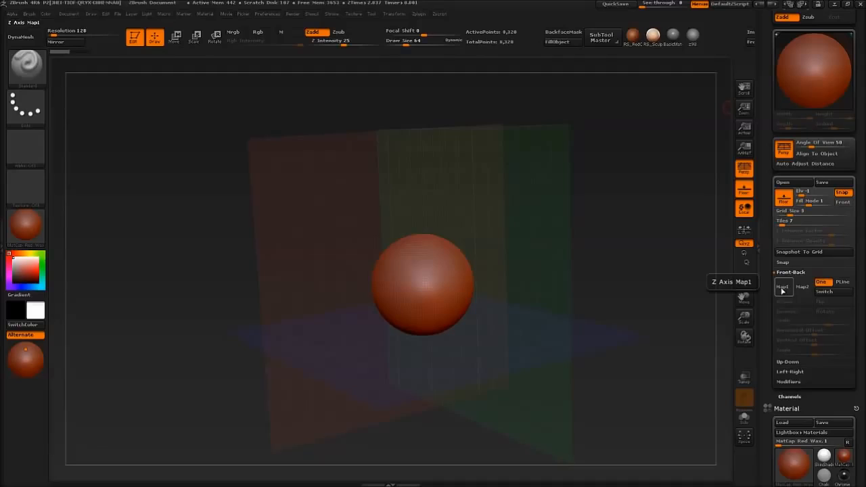
Import Front.jpg as Map1 of the Front-Back grid plane, then switch to the Left-Right grid settings
left_click(782, 288)
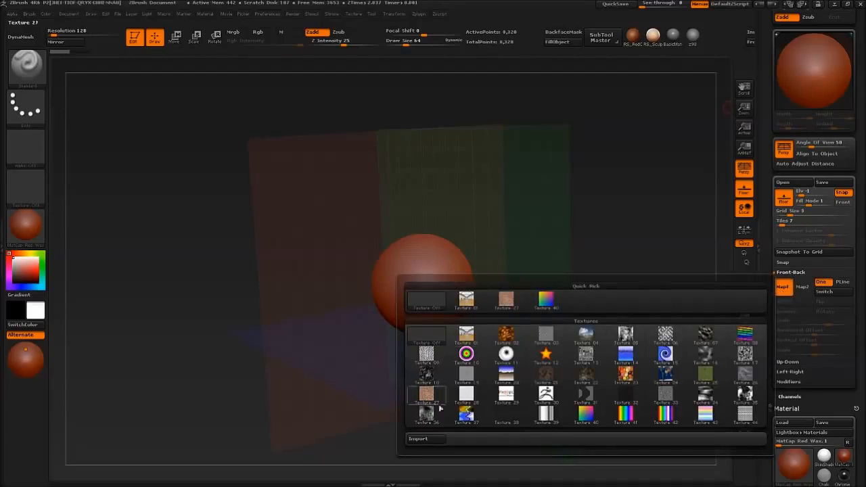
left_click(425, 439)
left_click_drag(274, 217, 274, 186)
left_click(254, 202)
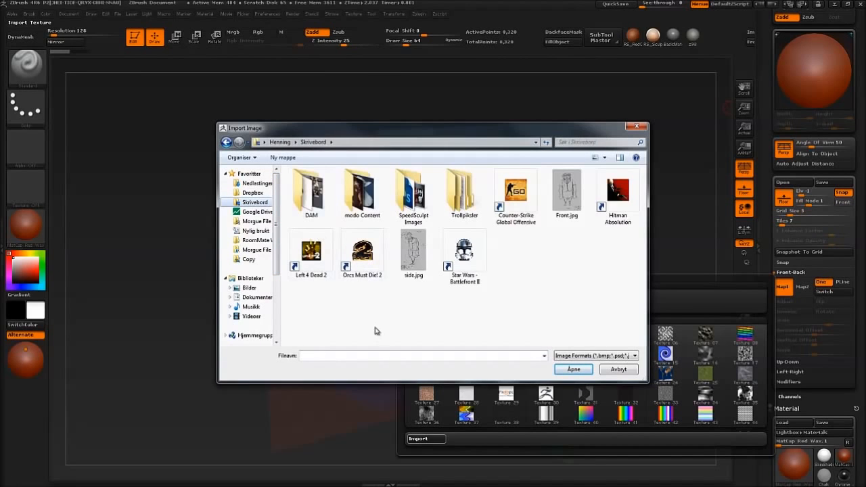
double_click(565, 193)
left_click_drag(550, 207, 528, 241)
left_click_drag(750, 301, 776, 287)
left_click(795, 259)
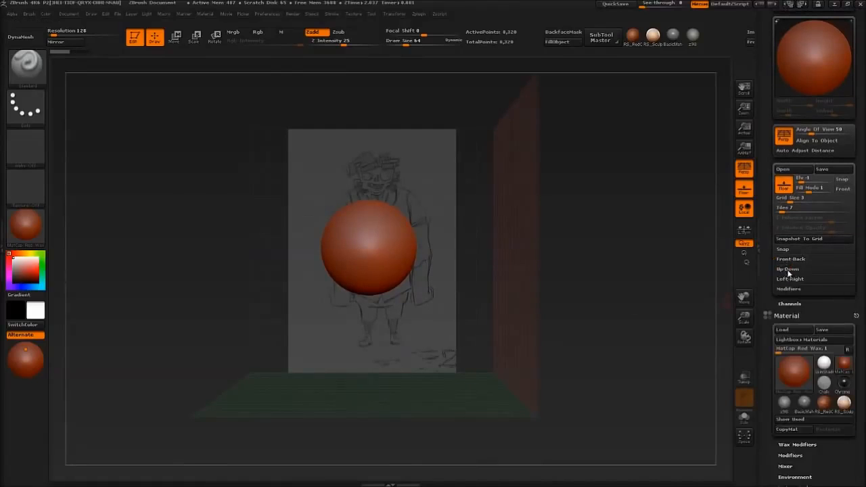
left_click(789, 278)
Try to import side.jpg as Map1 of the Left-Right grid plane
left_click(782, 293)
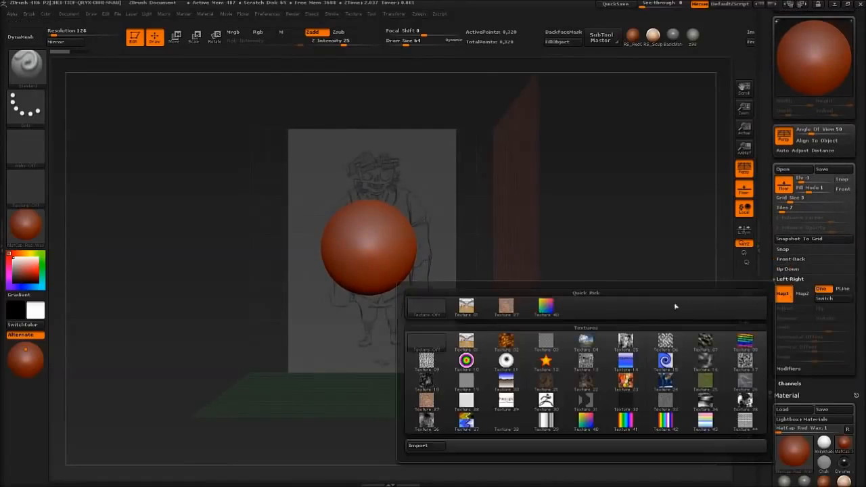
left_click(427, 440)
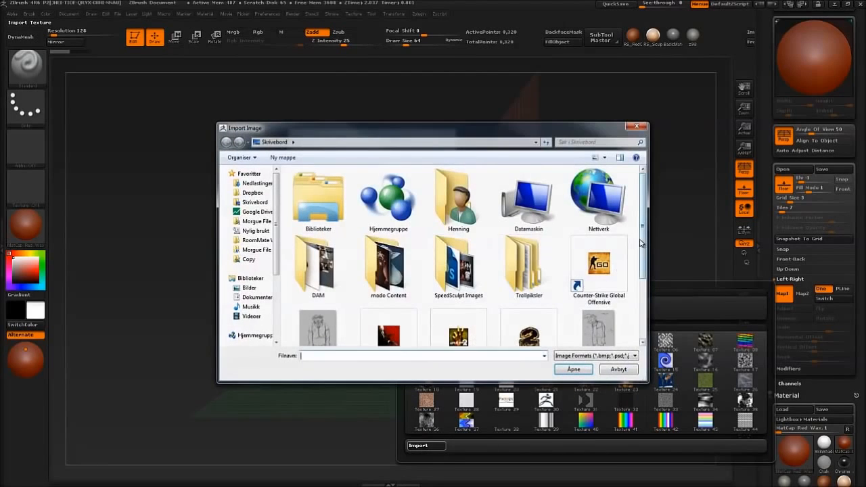
scroll(456, 305, "down", 1)
left_click(595, 297)
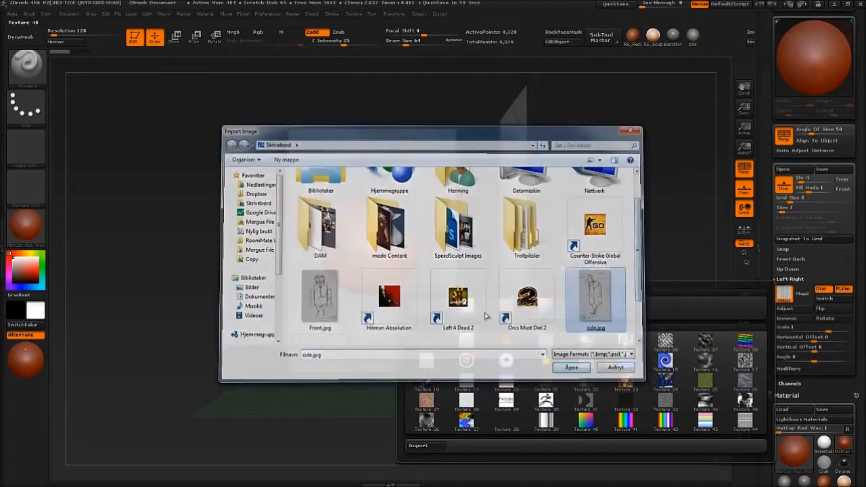
left_click(467, 305)
left_click_drag(443, 301, 476, 251)
Replace Texture 01 in Map1 of the Left-Right grid plane with the imported image side.jpg
left_click(783, 294)
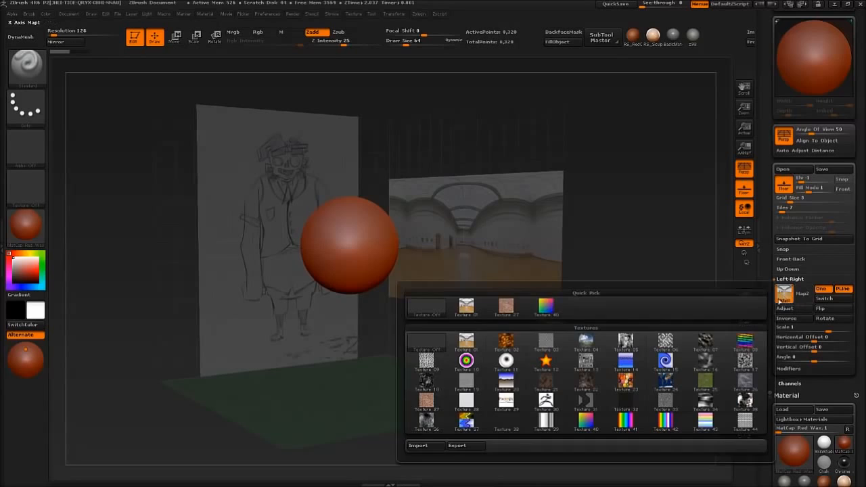
left_click(435, 446)
scroll(629, 286, "down", 1)
double_click(593, 318)
mouse_move(545, 229)
left_mouse_down()
mouse_move(489, 262)
mouse_move(455, 261)
mouse_move(458, 283)
mouse_move(484, 263)
mouse_move(467, 272)
mouse_move(493, 307)
mouse_move(498, 250)
left_mouse_up()
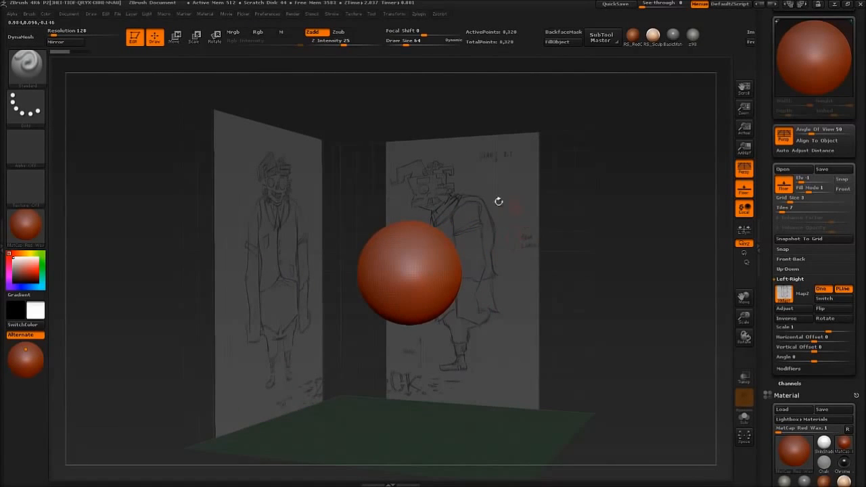
Flip the side-view image on the Left-Right plane so the character faces the opposite direction
left_click_drag(474, 267, 495, 258)
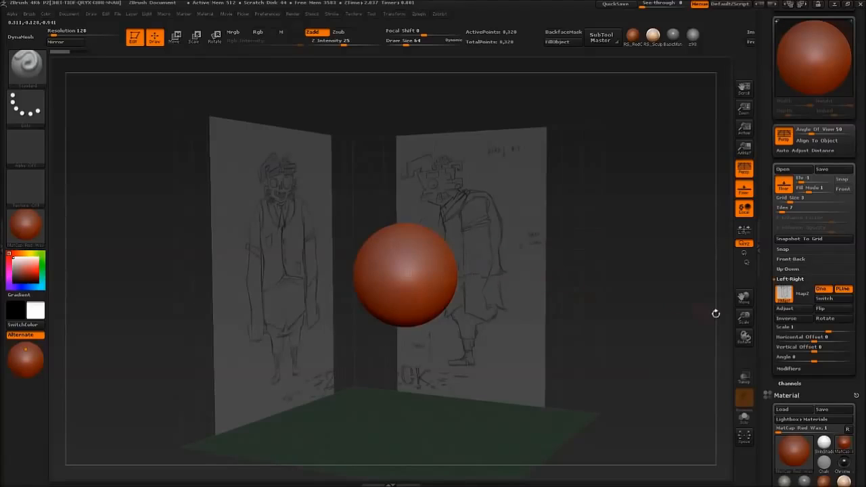
left_click(832, 309)
left_click_drag(667, 300, 529, 309)
mouse_move(492, 264)
left_mouse_down()
mouse_move(491, 251)
mouse_move(465, 273)
mouse_move(536, 256)
mouse_move(512, 272)
mouse_move(491, 265)
mouse_move(495, 236)
mouse_move(500, 258)
mouse_move(486, 282)
mouse_move(626, 271)
left_mouse_up()
mouse_move(491, 277)
right_mouse_down("shift")
mouse_move(476, 277)
mouse_move(493, 278)
mouse_move(540, 246)
right_mouse_up("shift")
key("ctrl+z")
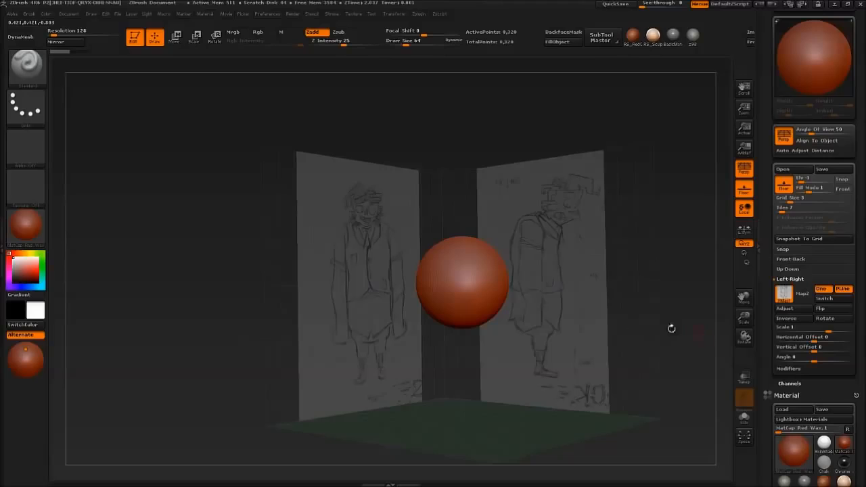
left_click_drag(671, 328, 572, 326)
Set the Front-Back image scale to about 1.59 and return to the Left-Right grid settings
left_click(789, 278)
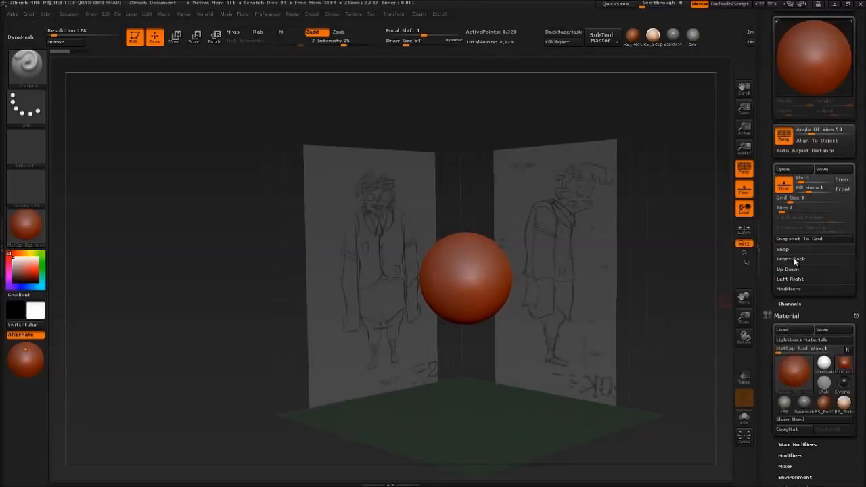
left_click(790, 259)
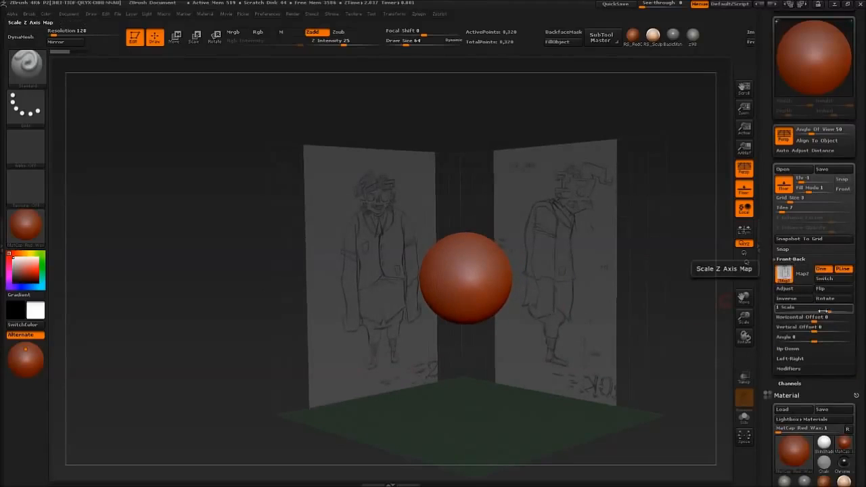
left_click_drag(811, 308, 841, 308)
left_click_drag(626, 306, 635, 303)
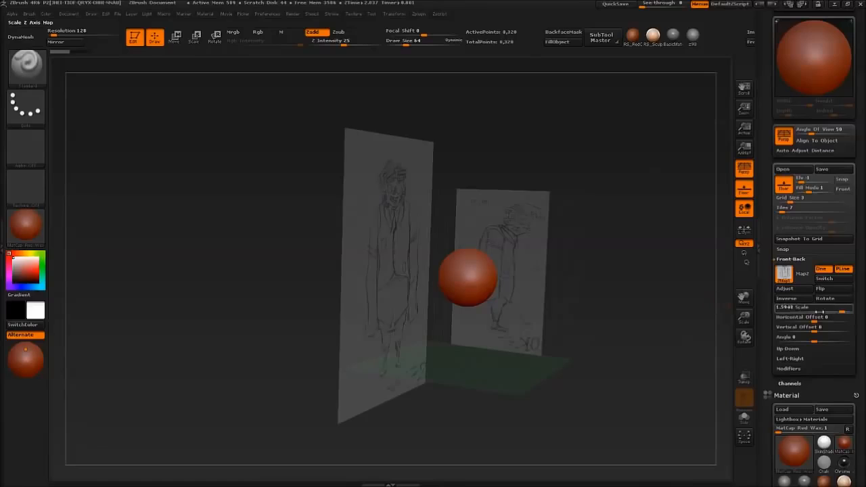
left_click(790, 359)
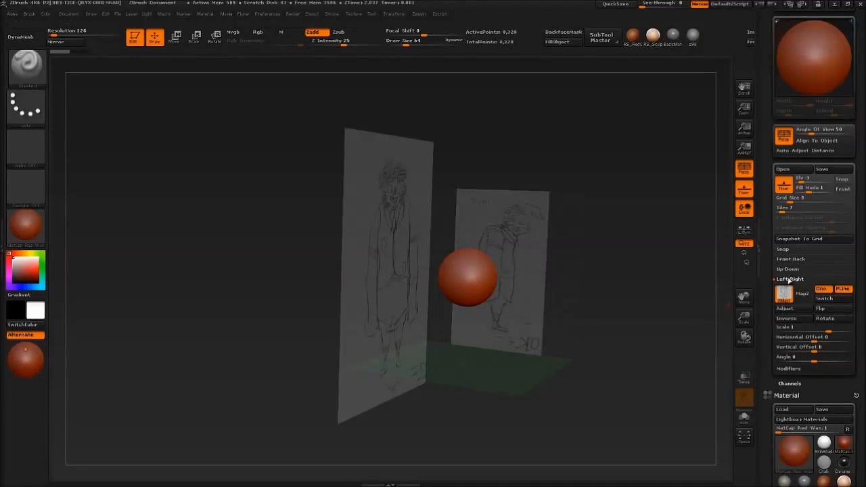
Set the image scale of both the Front-Back and the Left-Right reference planes to 1.2
left_click(790, 260)
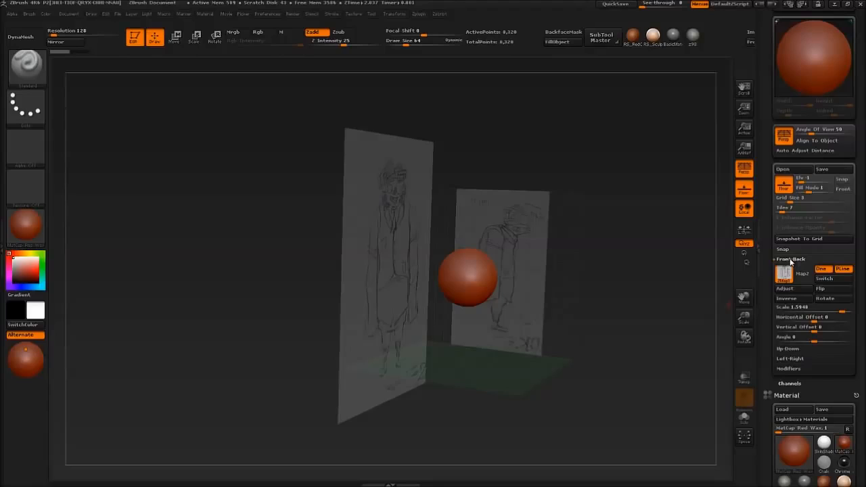
left_click(799, 310)
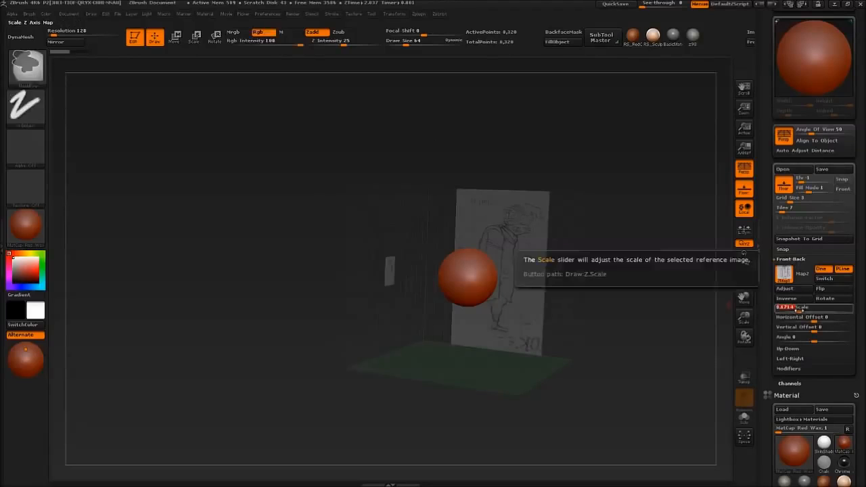
left_click_drag(810, 310, 807, 308)
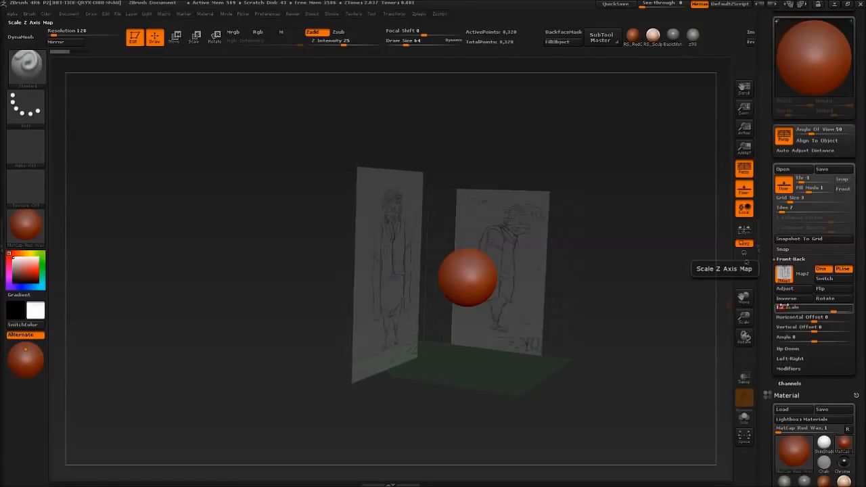
left_click(788, 359)
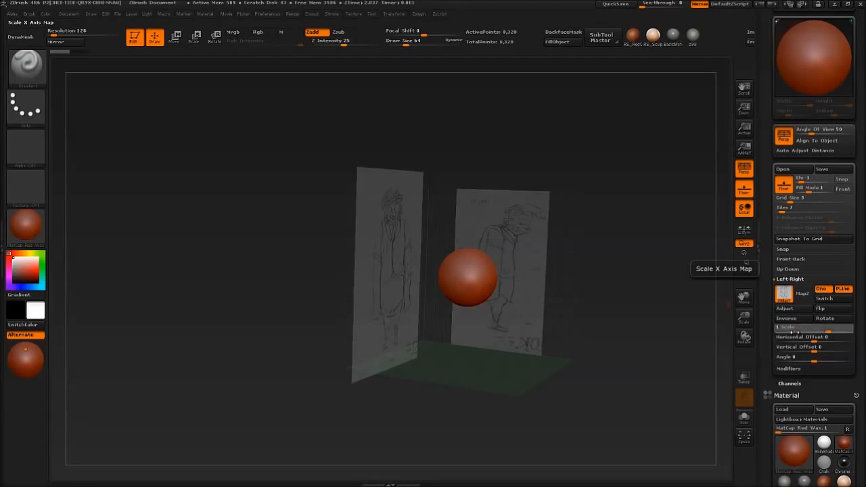
left_click_drag(791, 327, 795, 331)
type("1.2")
key("Return")
Examine both reference planes around the sphere from several angles and review the floor grid and Left-Right image settings
left_click_drag(635, 317, 503, 307)
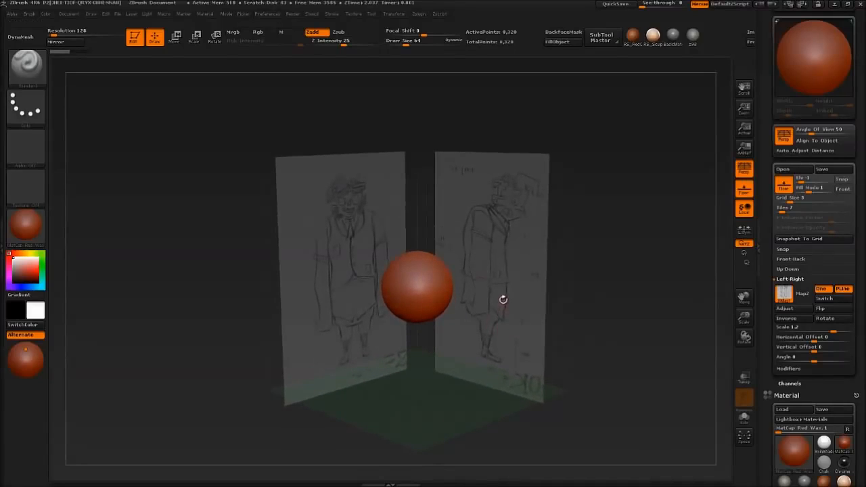
left_click_drag(359, 212, 443, 231)
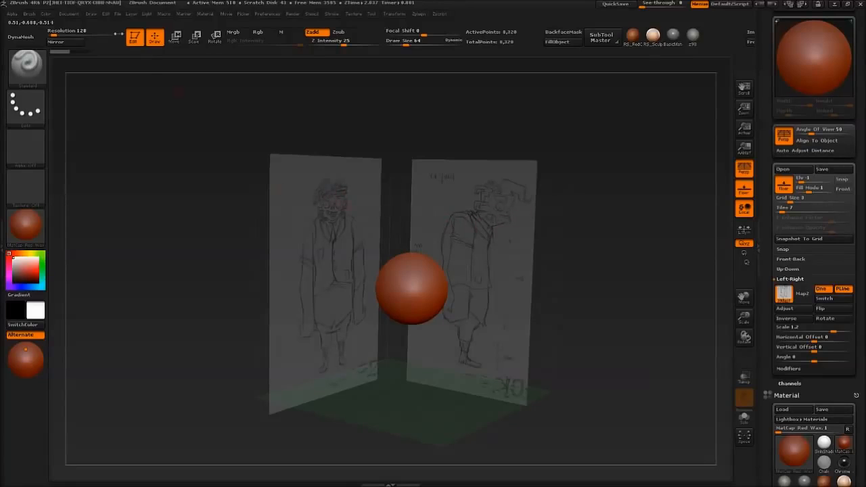
left_click(742, 191)
left_click(741, 189)
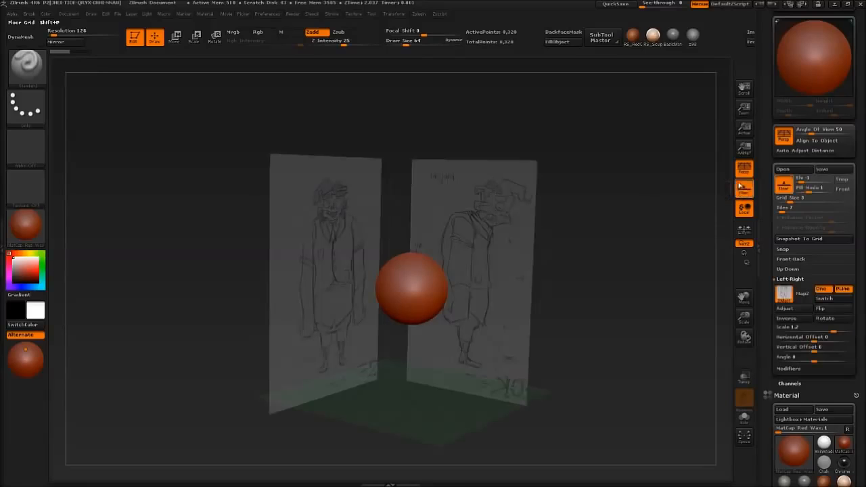
left_click(91, 15)
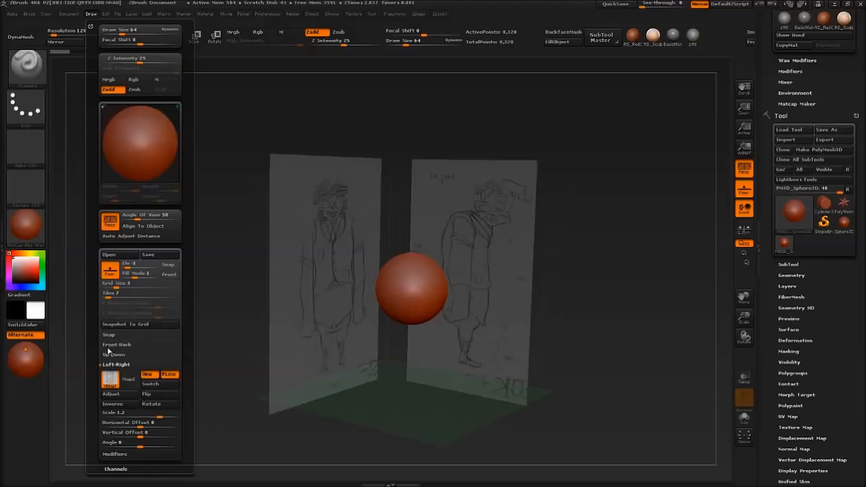
scroll(94, 313, "down", 1)
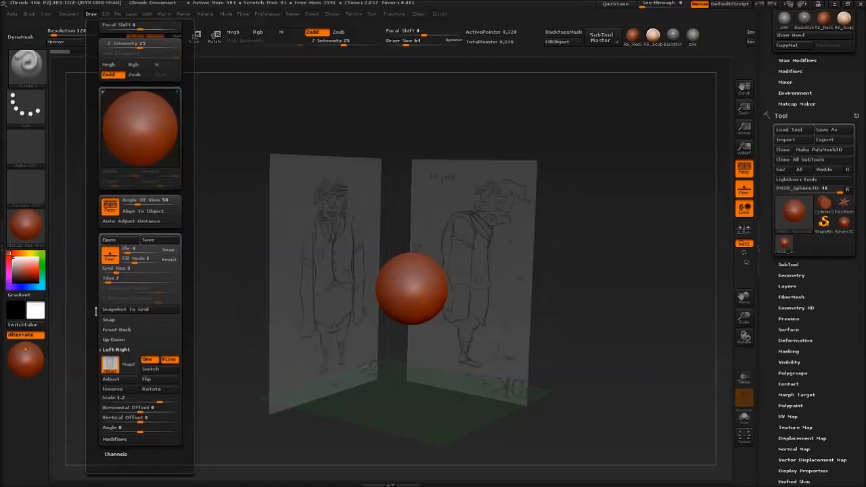
left_click(111, 366)
left_click(115, 369)
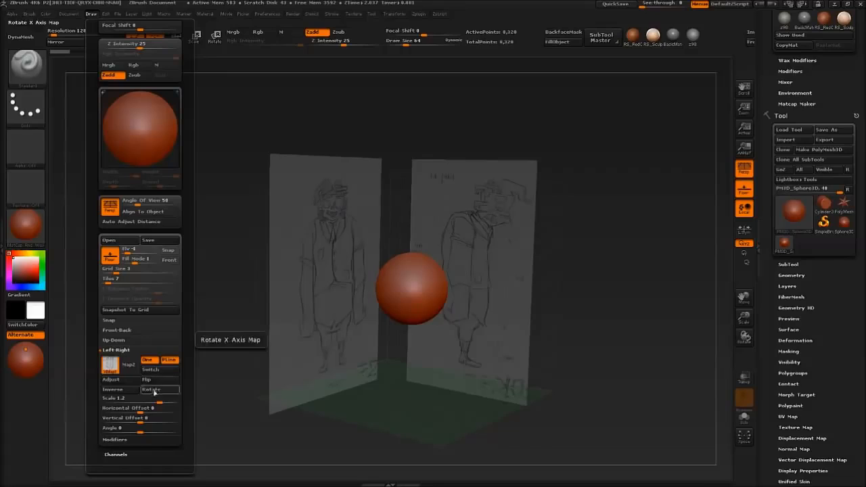
left_click_drag(414, 234, 381, 266)
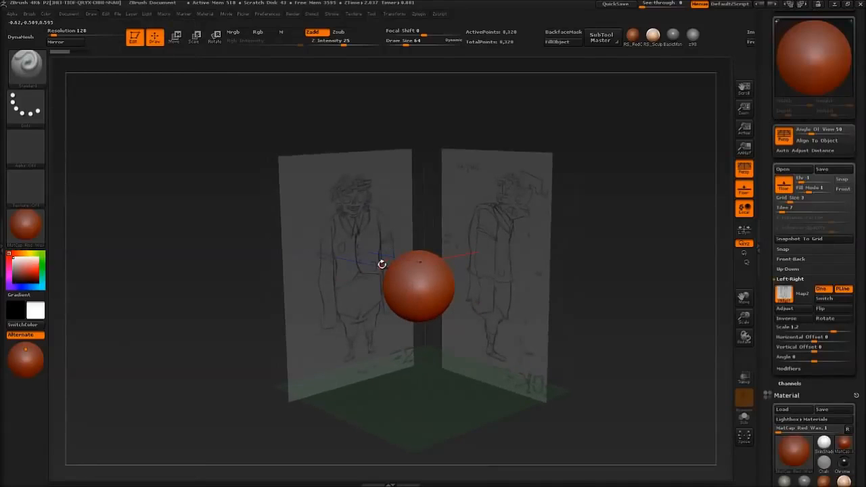